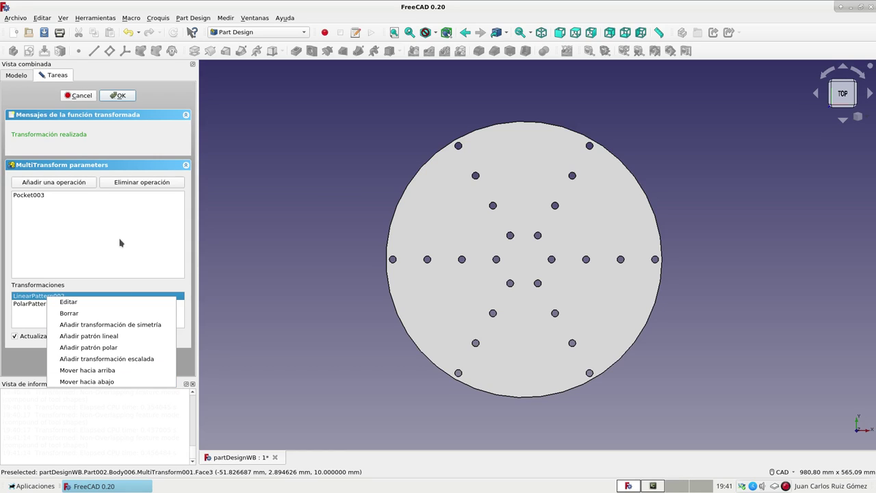
Move LinearPattern002 below PolarPattern001 so the holes form rows across the disc.
click(36, 314)
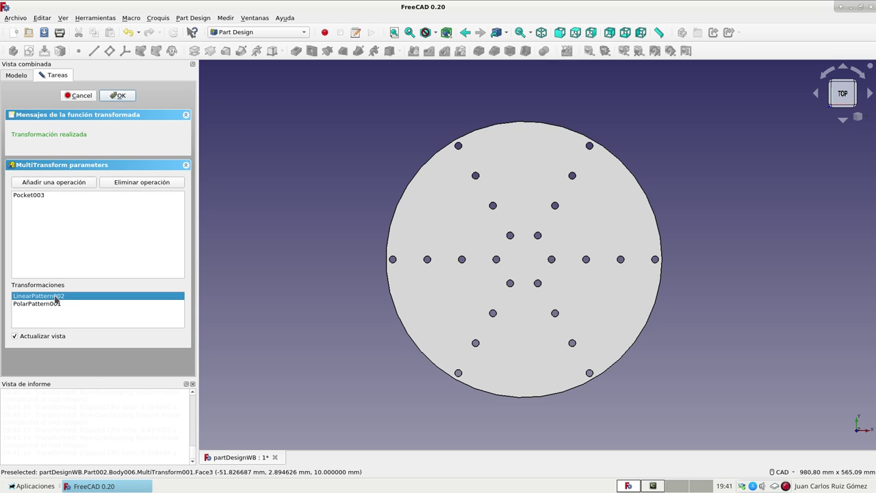
right_click(56, 297)
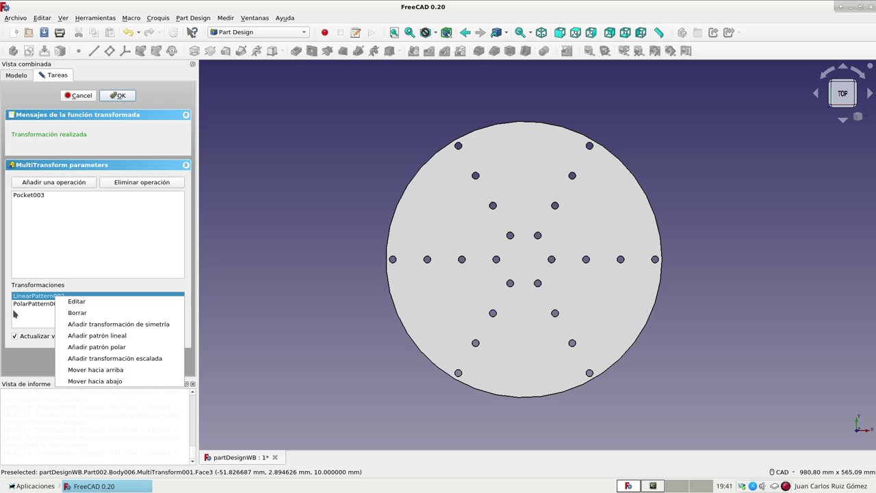
click(39, 319)
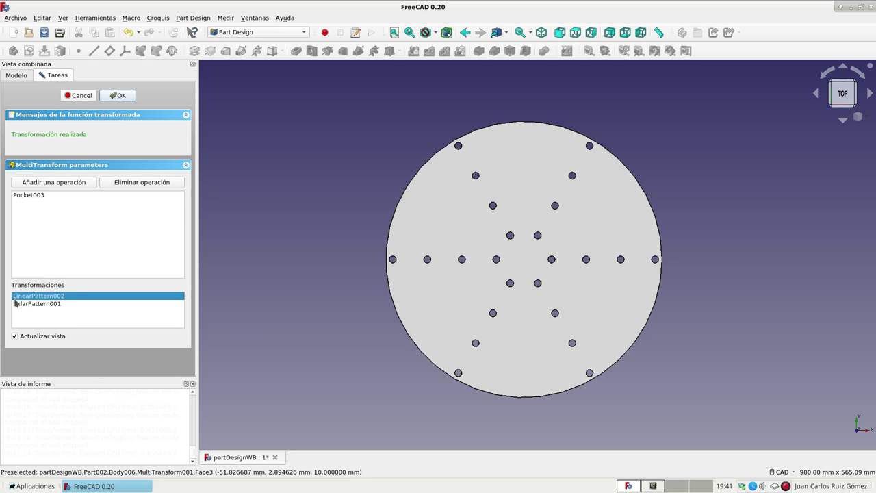
right_click(62, 298)
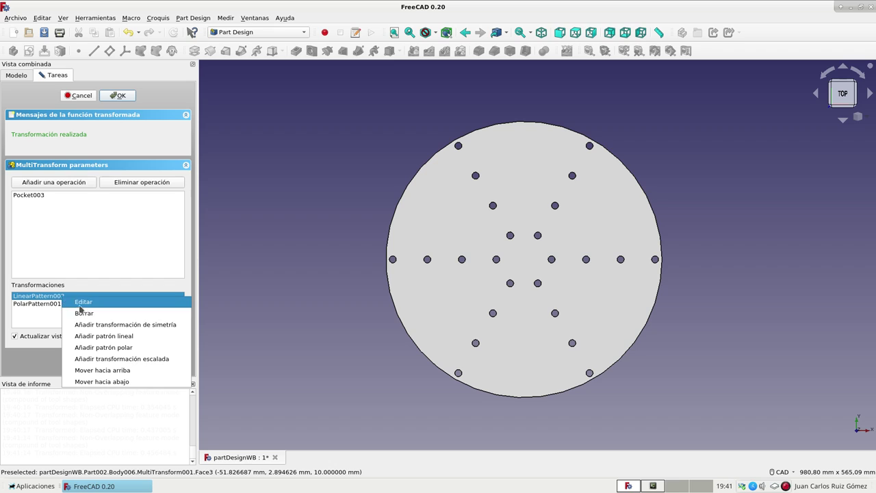
click(110, 381)
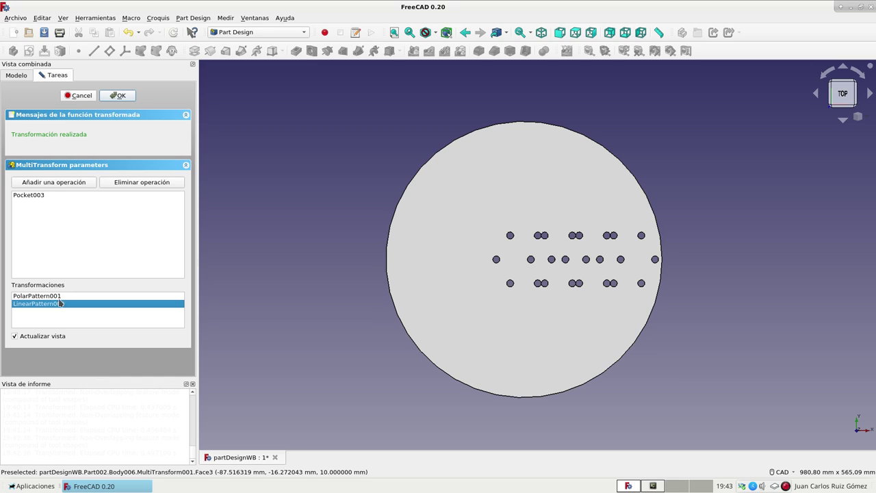
Move LinearPattern002 back above PolarPattern001 so the holes radiate from the disc's centre.
click(59, 297)
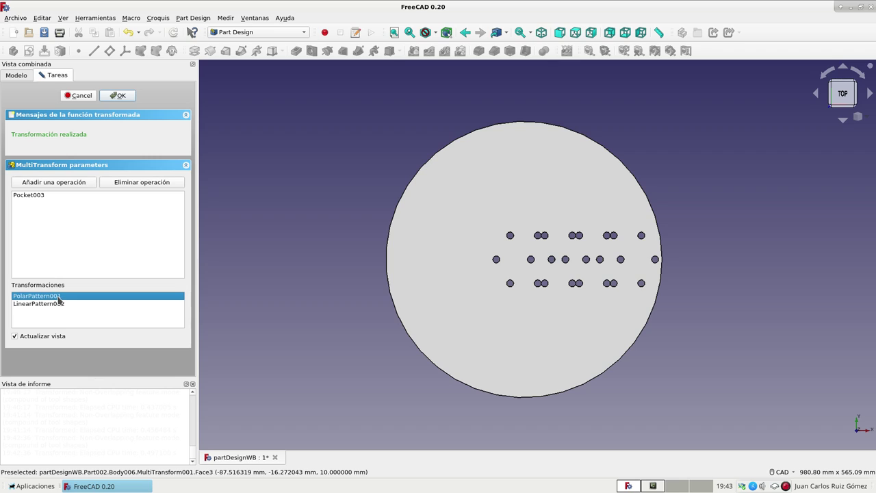
click(59, 302)
click(60, 298)
click(60, 303)
right_click(59, 304)
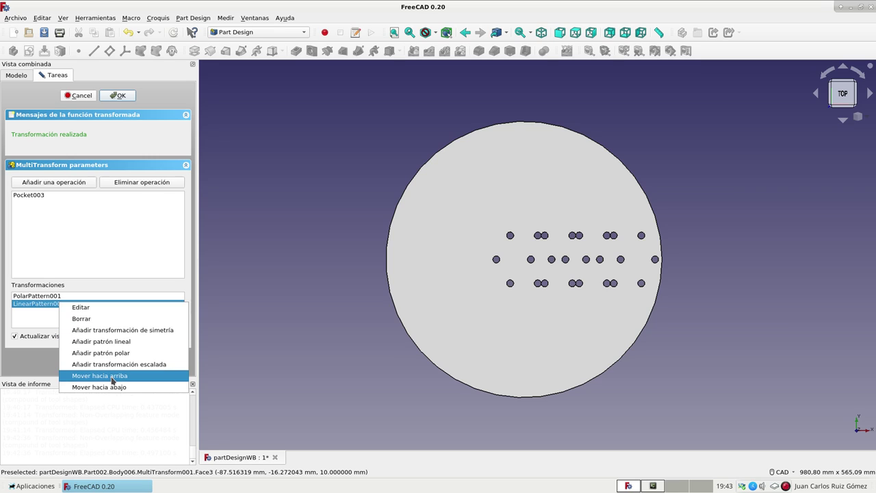
click(113, 378)
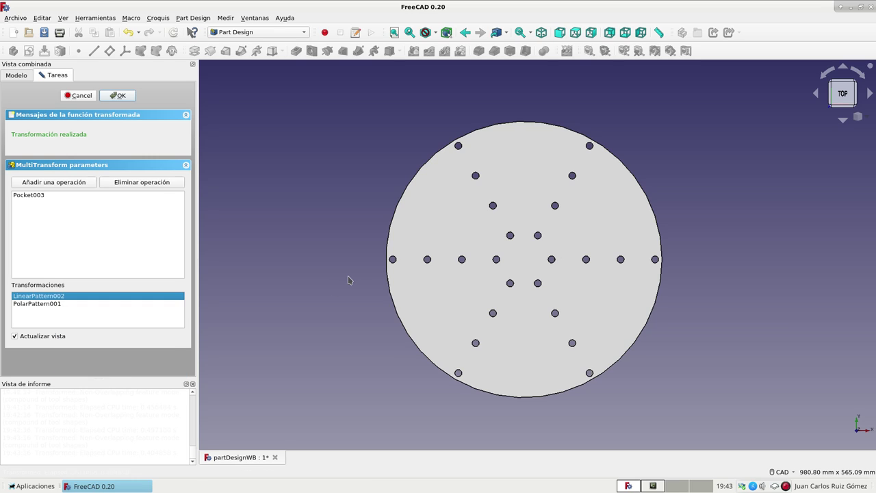
click(46, 304)
click(58, 297)
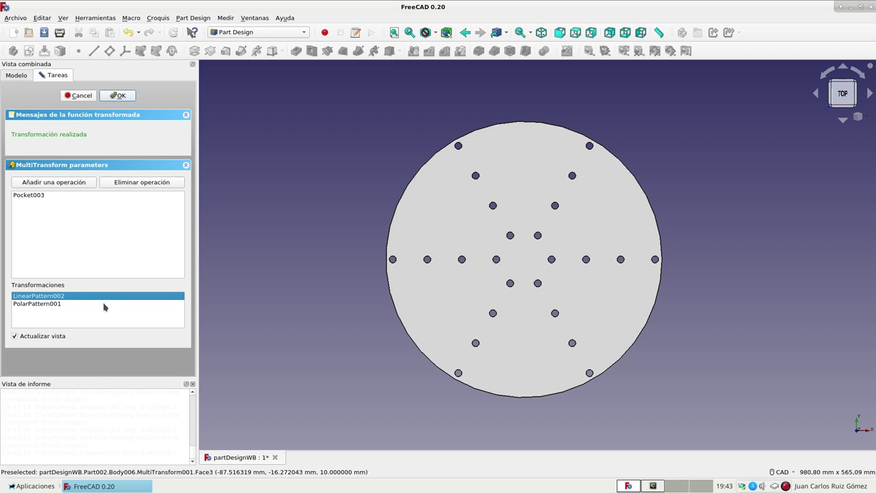
right_click(60, 295)
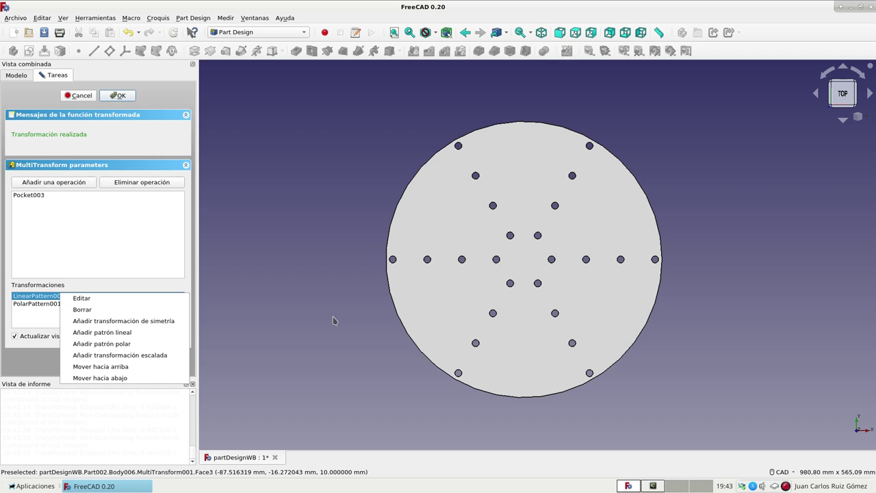
Confirm the MultiTransform, then delete MultiTransform001 so only Pocket003's hole remains.
click(291, 305)
click(119, 96)
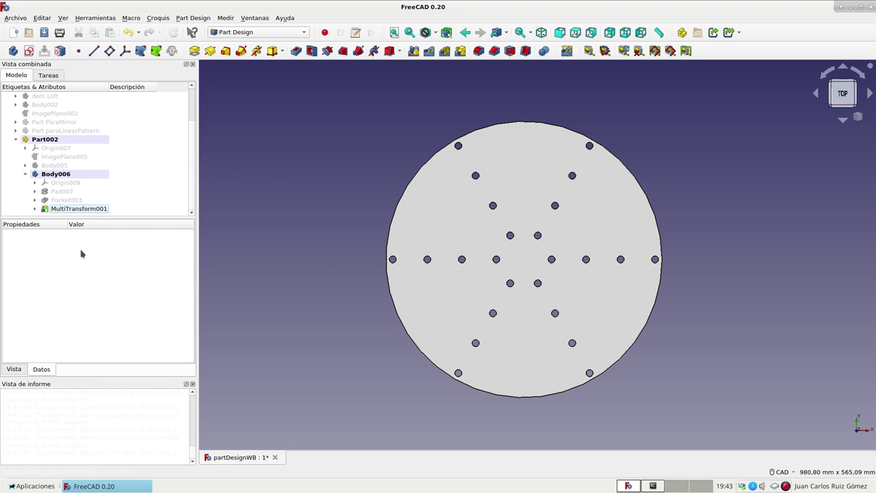
click(80, 208)
right_click(82, 214)
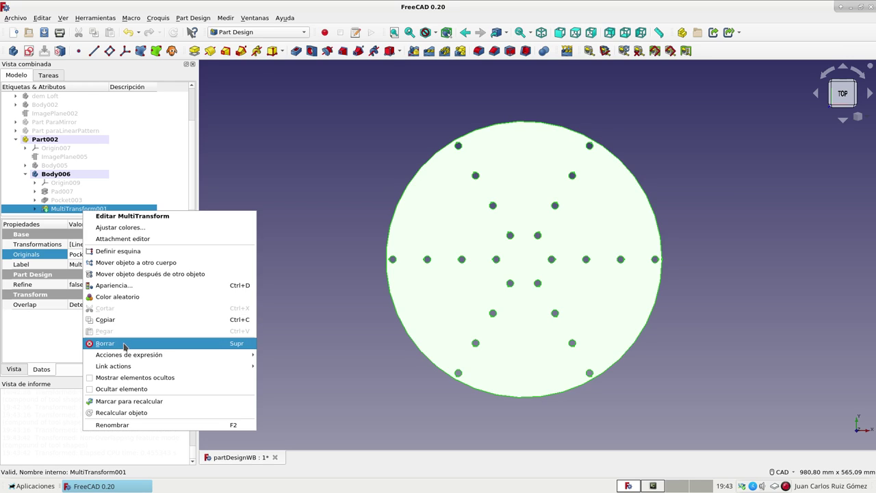
click(125, 344)
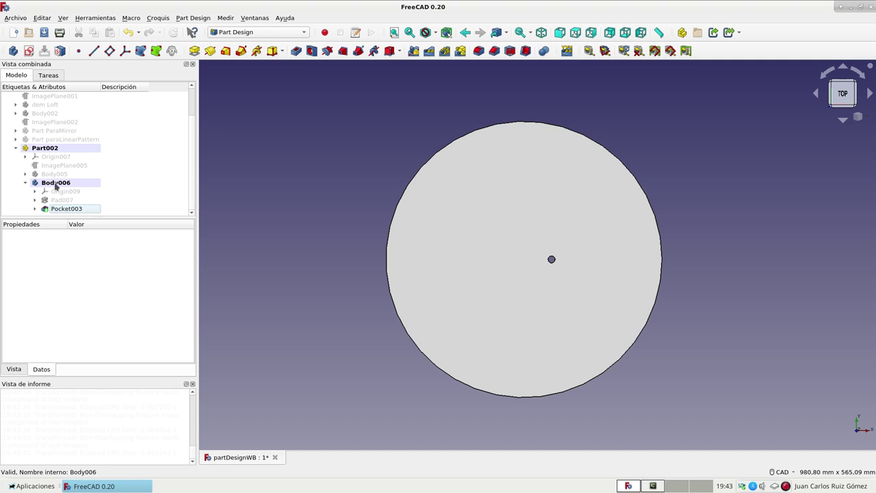
Create a MultiTransform from Pocket003 and add a Scaled transformation to it.
click(88, 210)
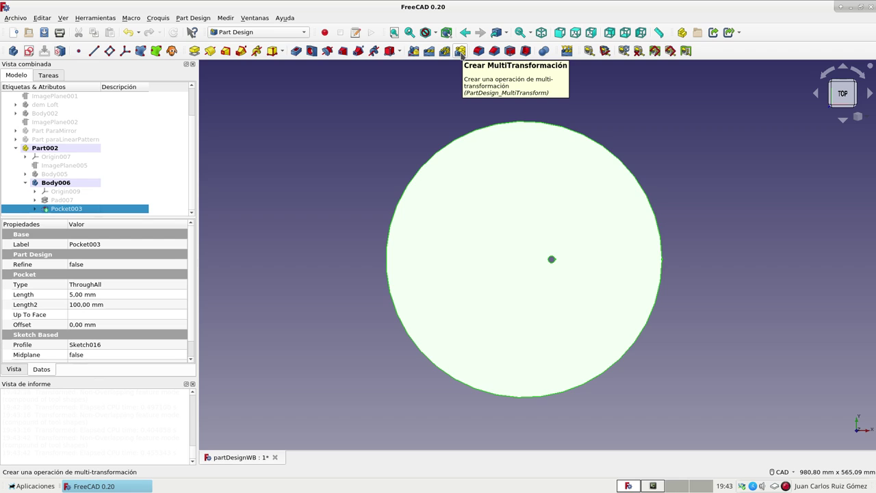
click(461, 51)
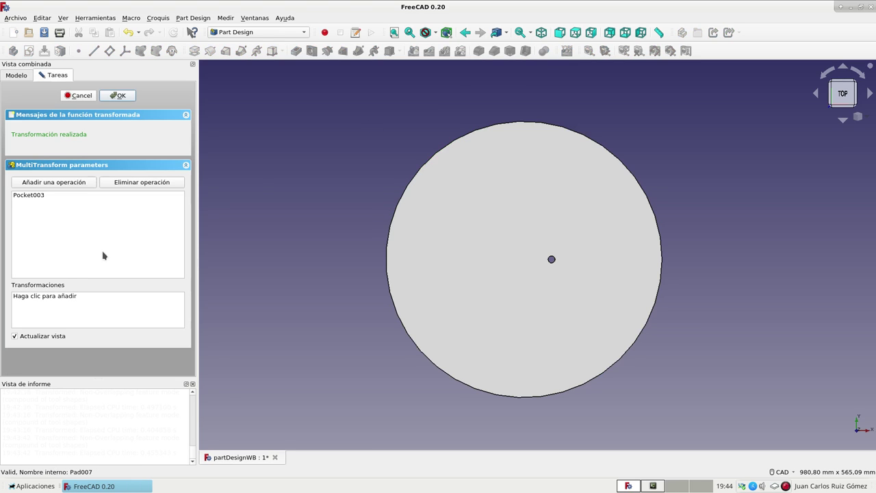
right_click(74, 297)
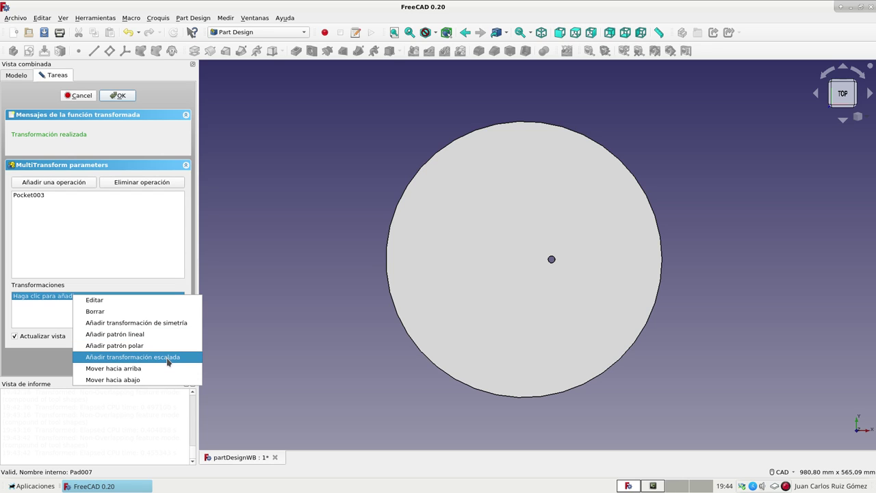
click(168, 357)
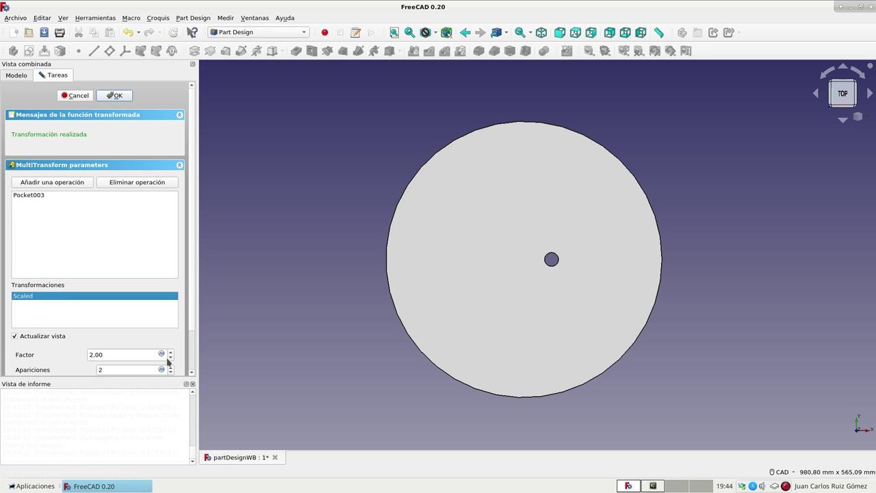
Set the Scaled transformation to factor 8 with 2 occurrences and confirm the MultiTransform.
scroll(193, 268, down, 2)
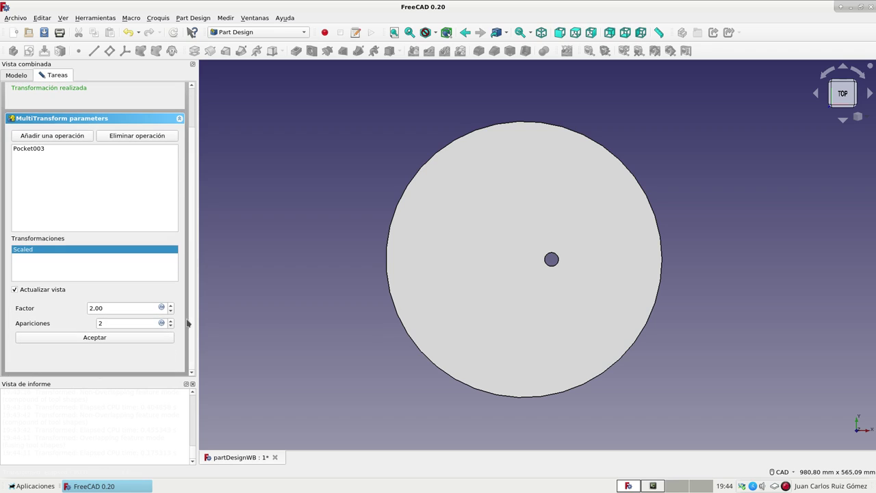
click(118, 324)
double_click(118, 324)
text(5)
click(121, 310)
click(123, 323)
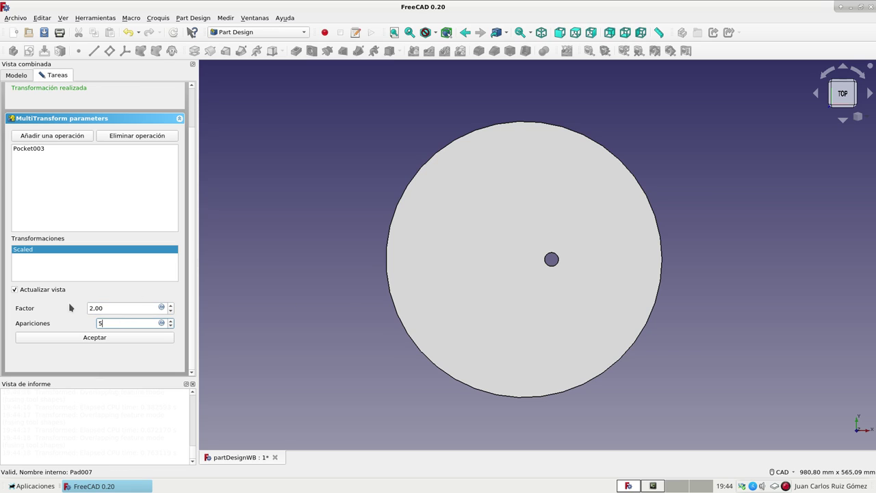
double_click(118, 322)
text(2)
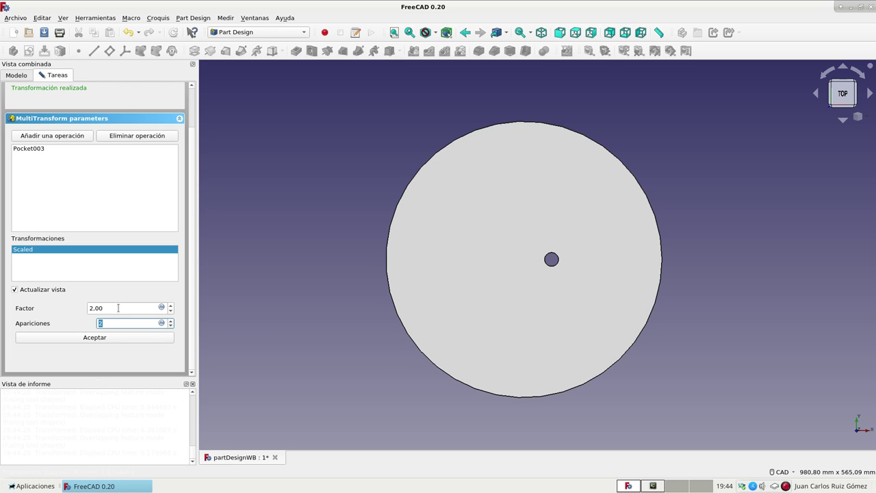
click(117, 308)
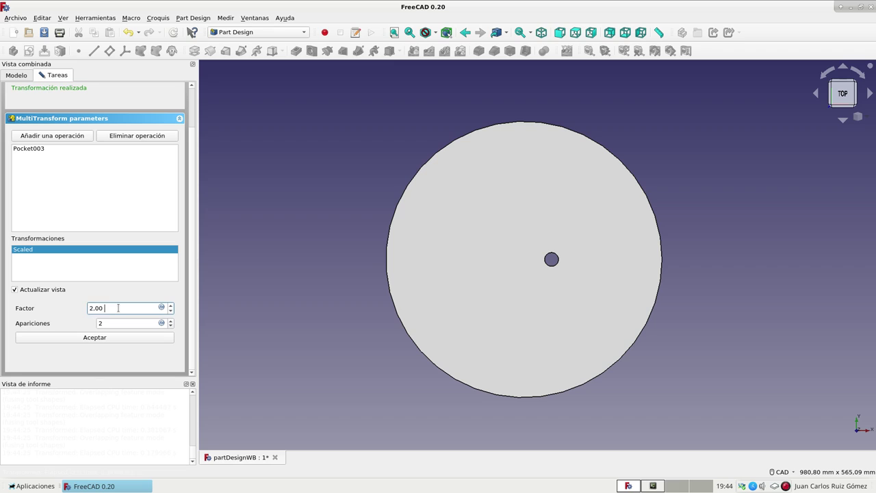
scroll(118, 307, up, 1)
scroll(117, 308, up, 1)
scroll(118, 308, up, 2)
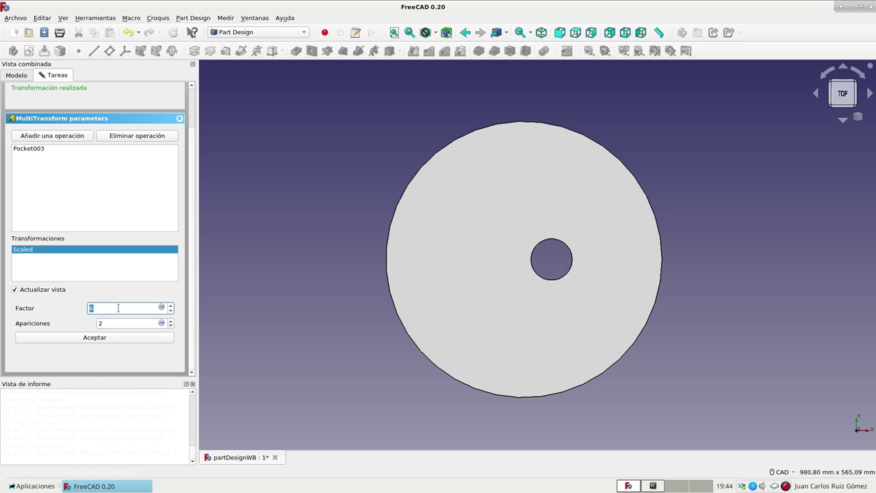
scroll(118, 308, up, 1)
scroll(118, 308, up, 1)
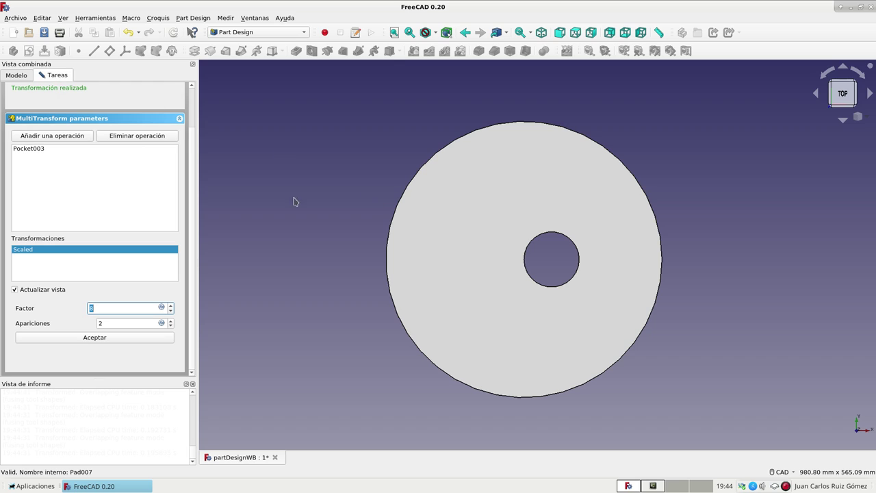
drag(190, 185, 195, 101)
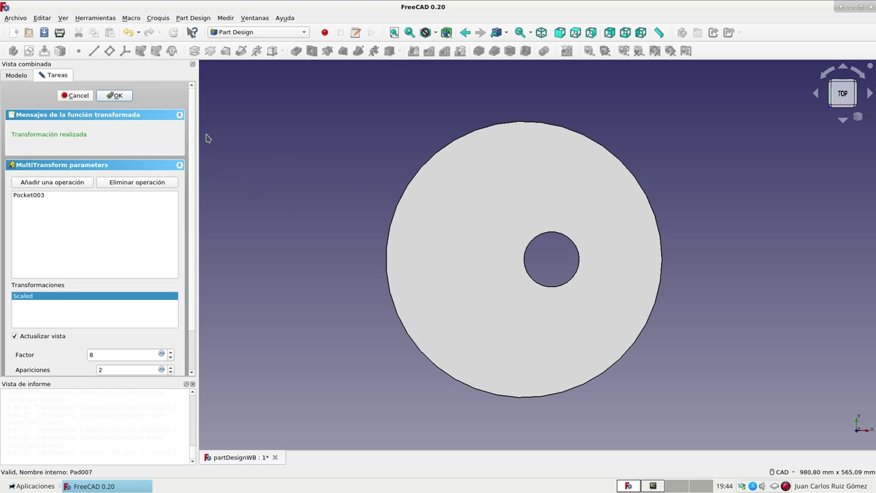
click(78, 95)
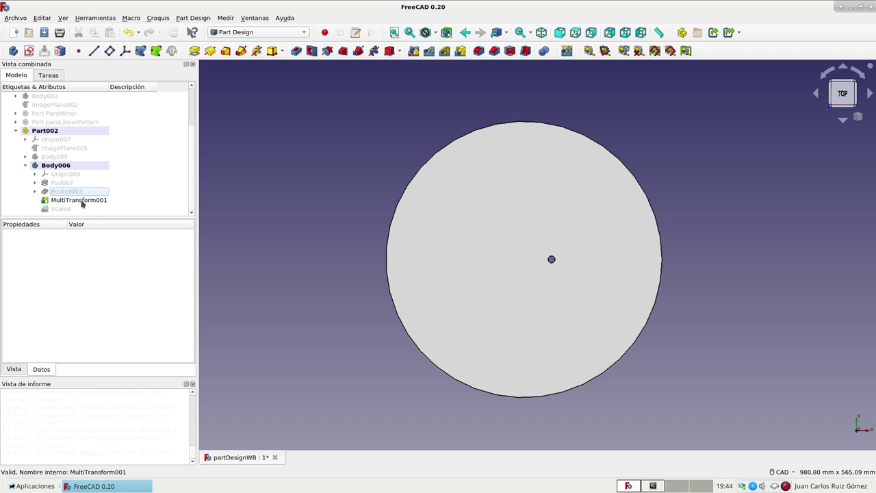
Delete the Scaled feature and then MultiTransform001 from Body006.
right_click(70, 209)
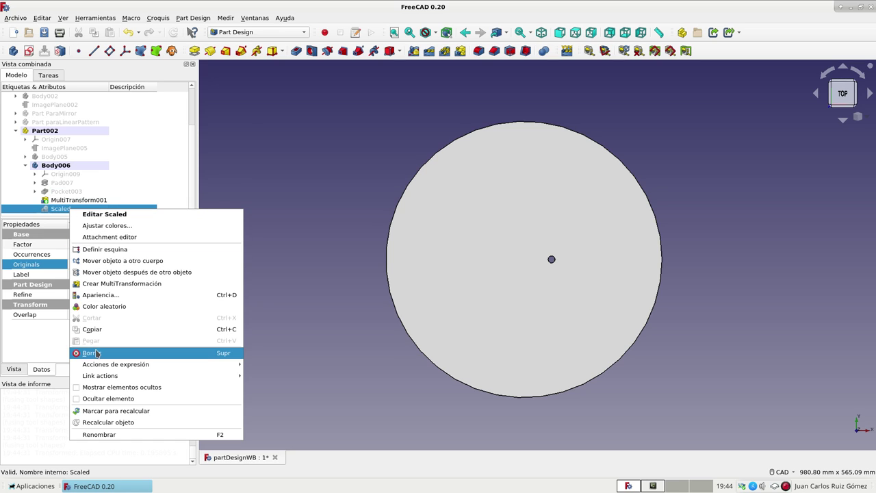
click(97, 353)
right_click(91, 209)
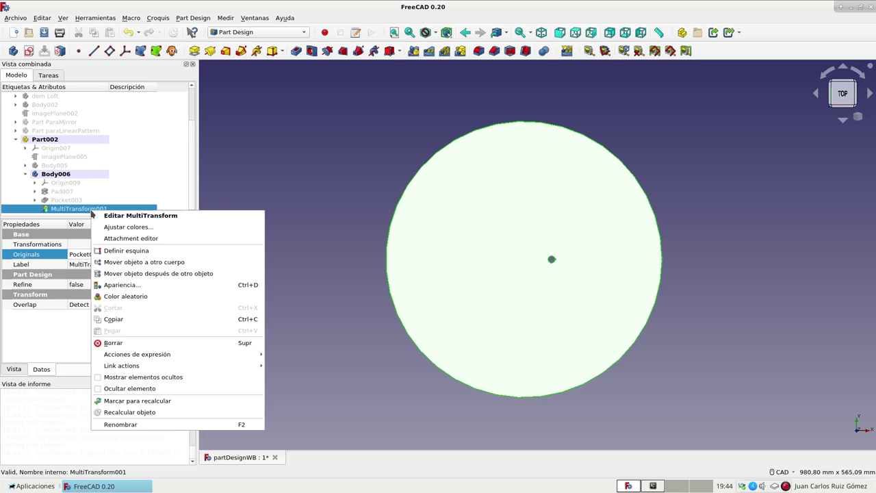
click(116, 342)
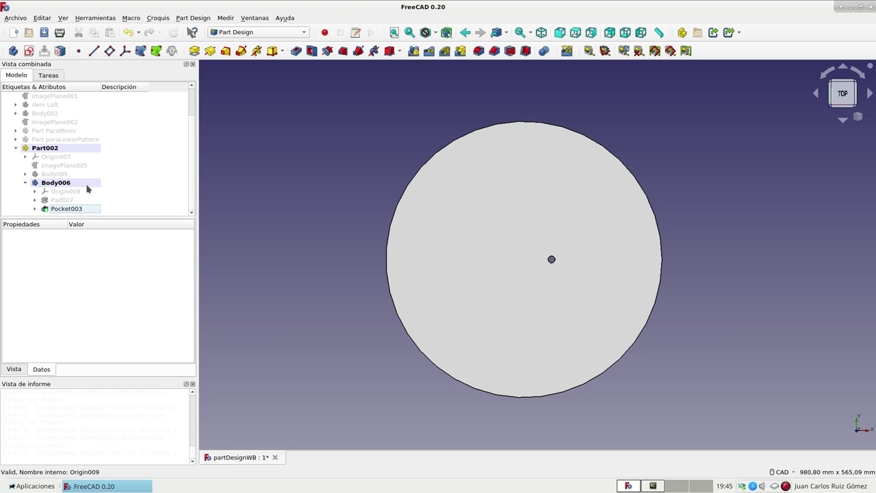
With Body006 selected, launch Create MultiTransform to get the feature-selection prompt.
click(87, 185)
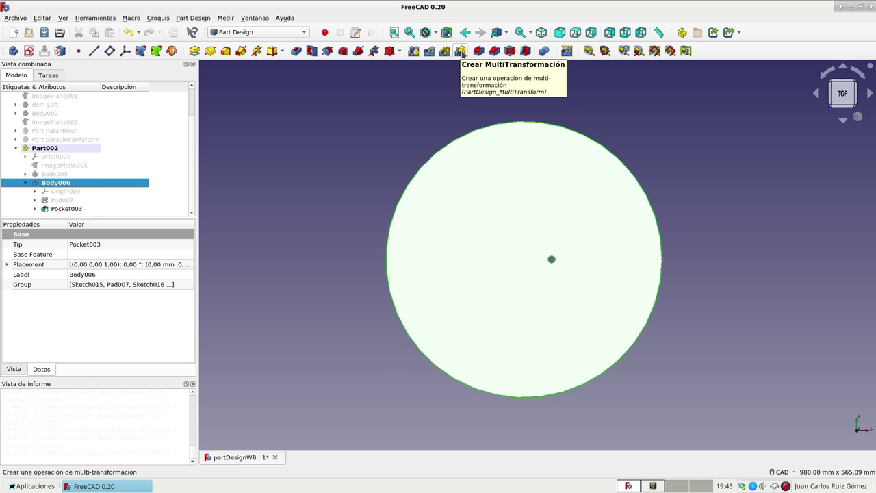
click(461, 53)
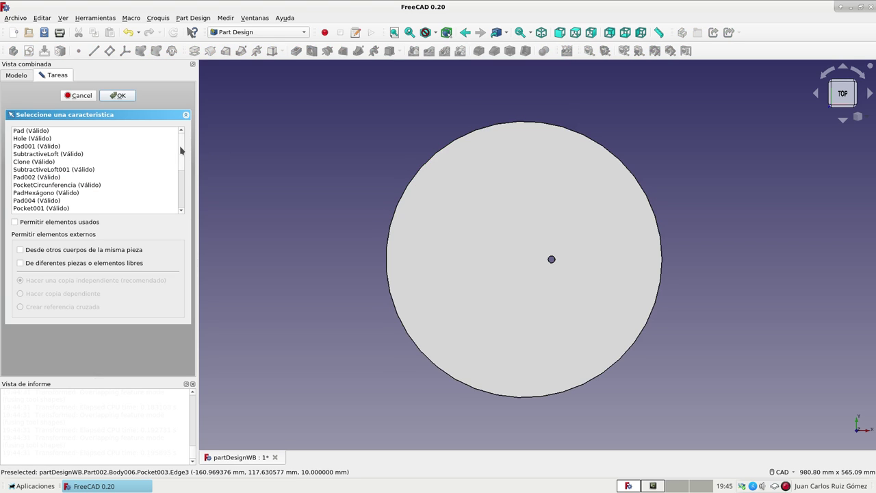
mouse_move(182, 152)
mouse_down()
mouse_move(188, 211)
mouse_move(182, 128)
mouse_up()
Cancel the feature selection and browse the dem Groove and dem Loft branches in the tree.
click(85, 96)
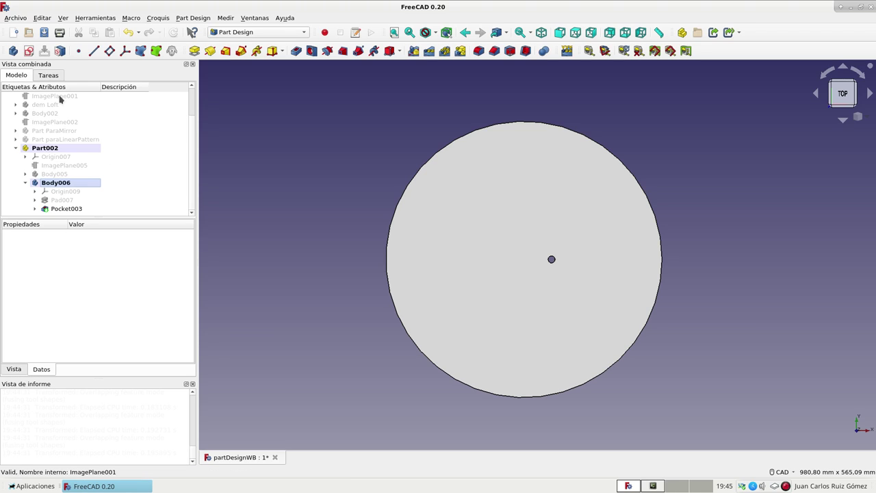
scroll(66, 124, up, 1)
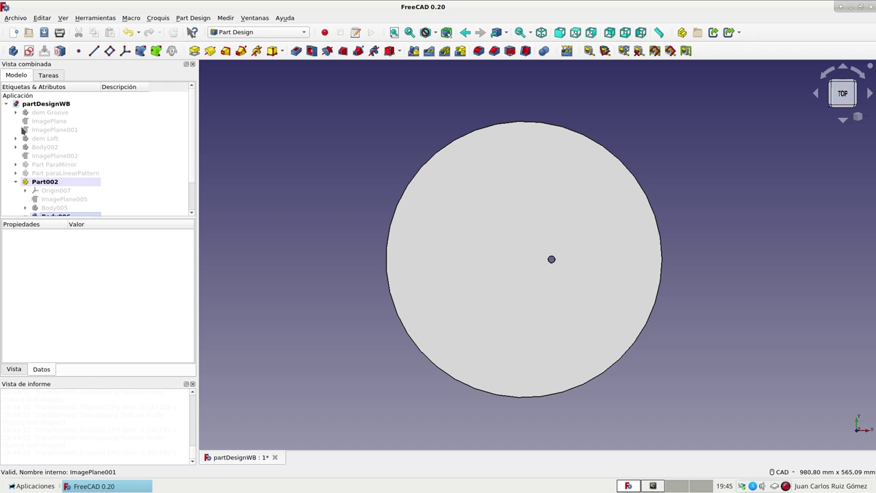
click(16, 113)
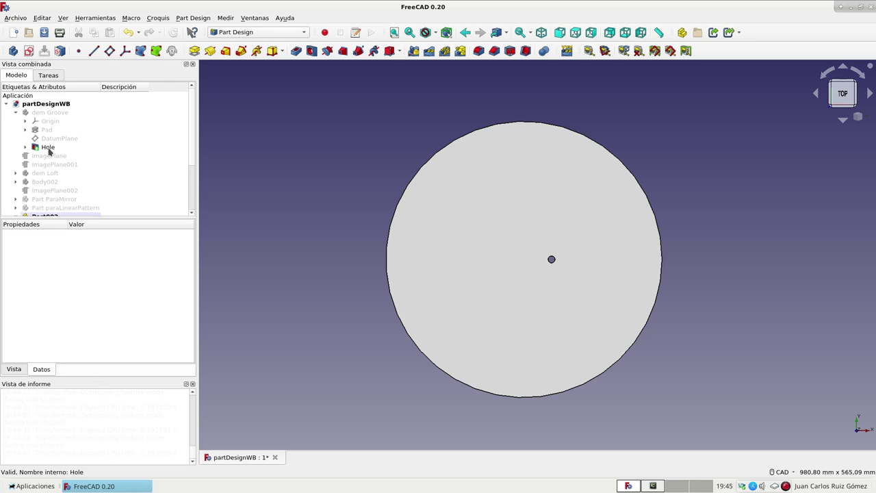
click(17, 113)
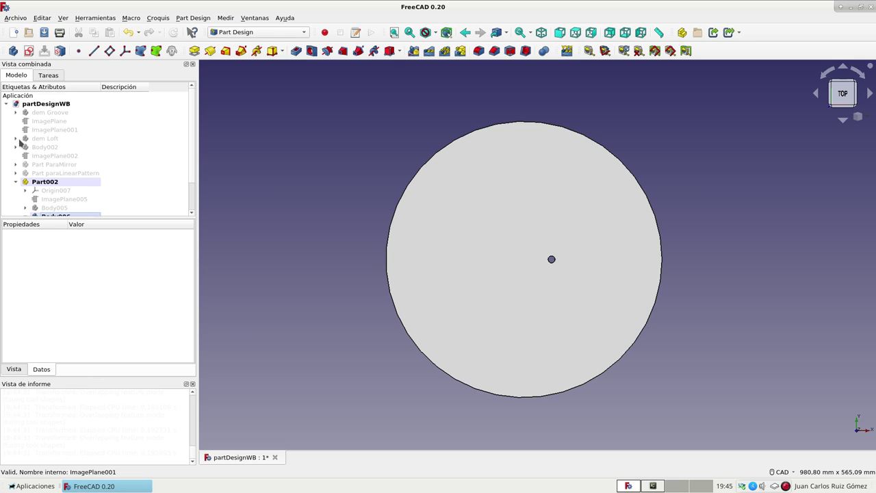
click(15, 138)
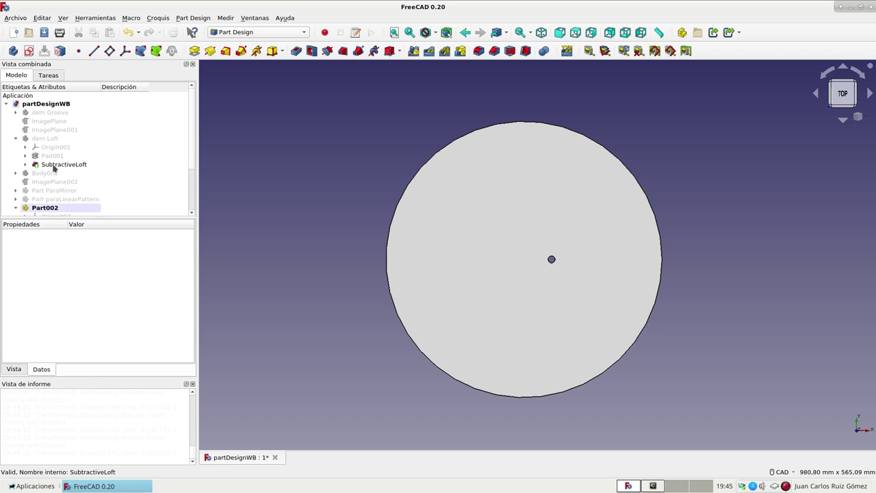
click(56, 156)
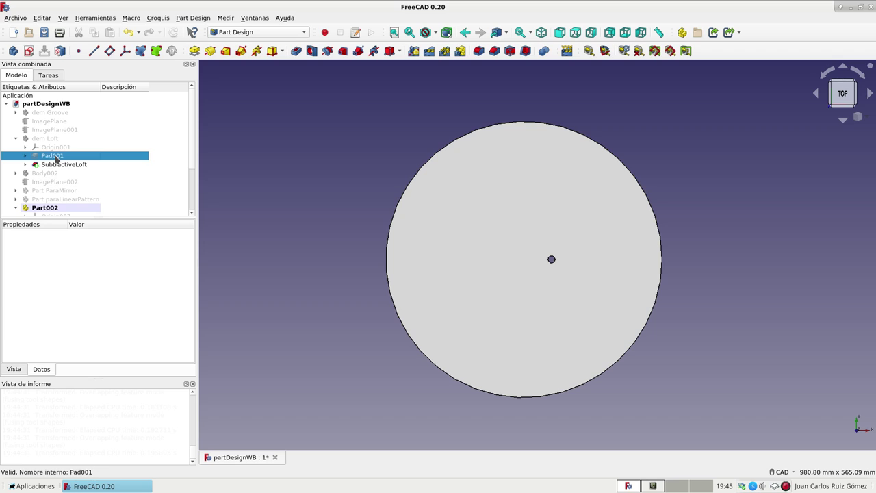
Hide Part002's circular plate and show the dem Loft block and Part ParaMirror instead.
click(43, 208)
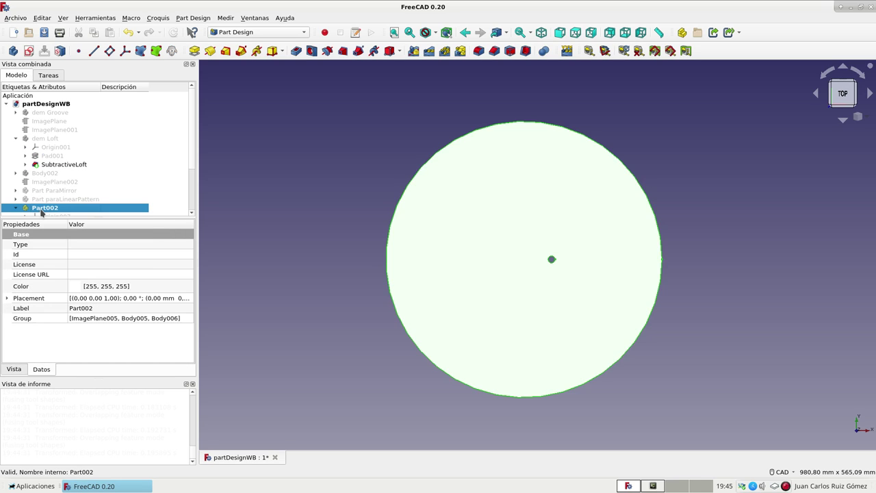
key(space)
click(52, 138)
key(space)
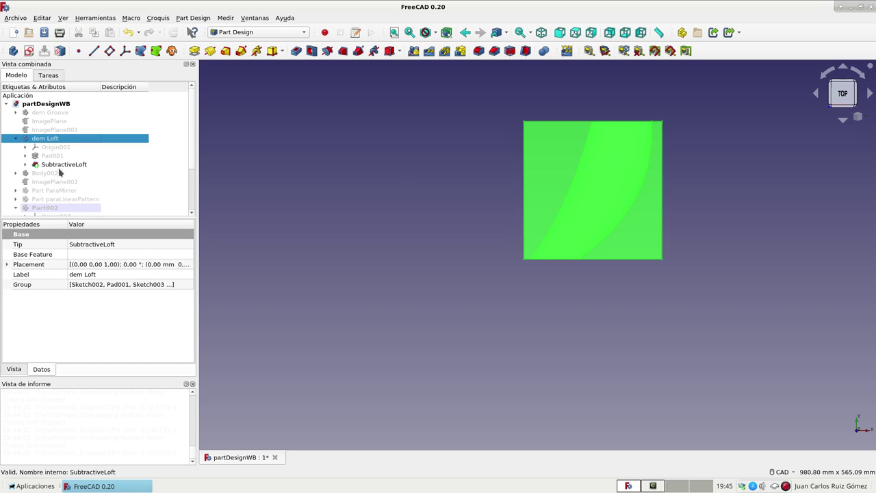
click(60, 166)
key(space)
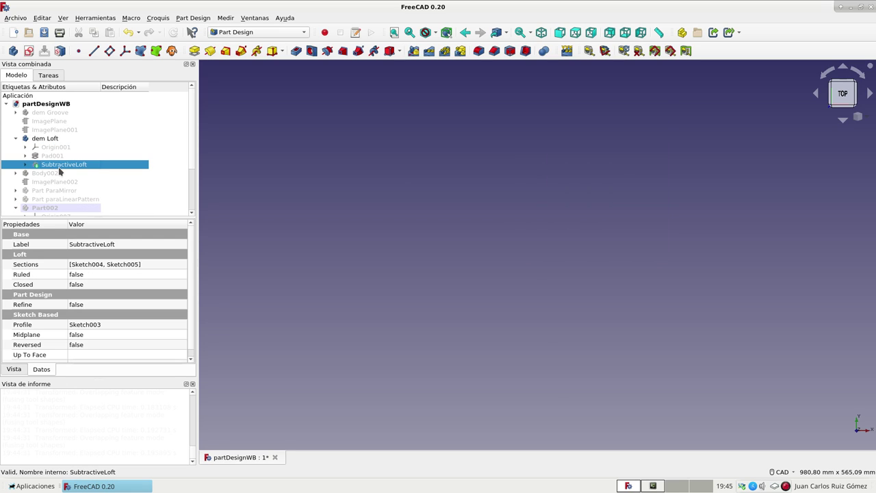
key(space)
click(16, 140)
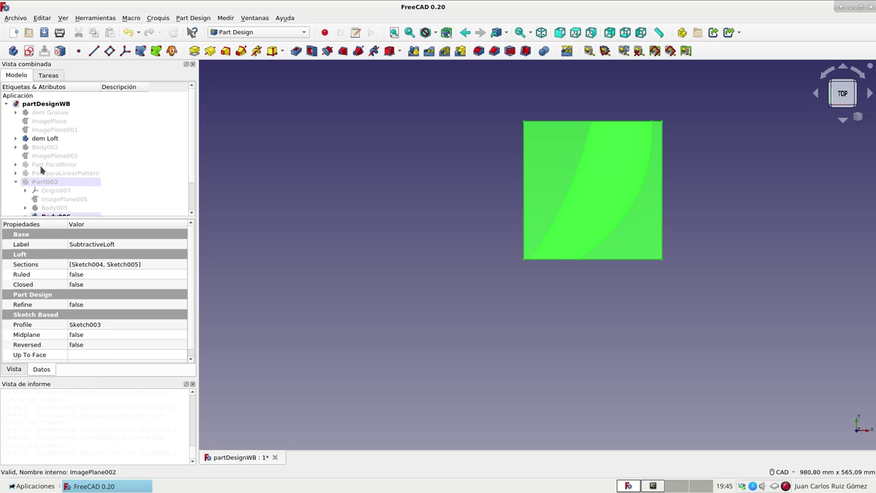
scroll(41, 170, down, 2)
click(55, 134)
key(space)
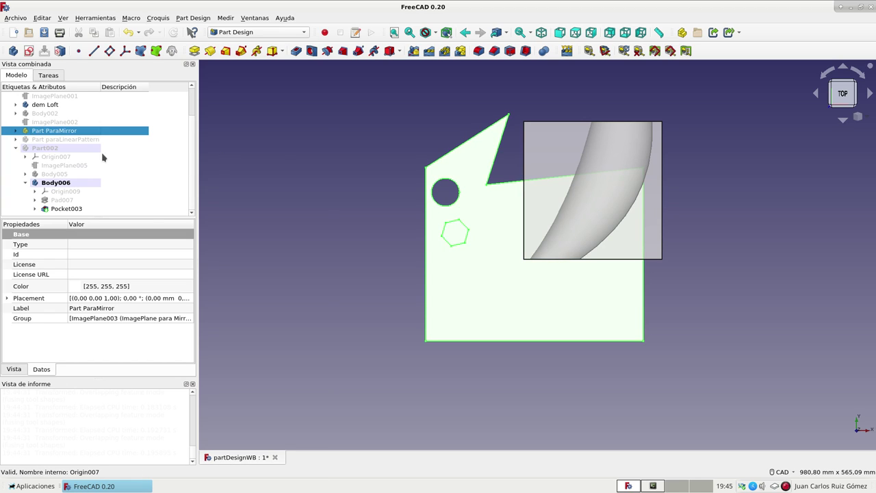
Expand Part ParaMirror and toggle Body paraMirror's visibility off and back on.
click(16, 132)
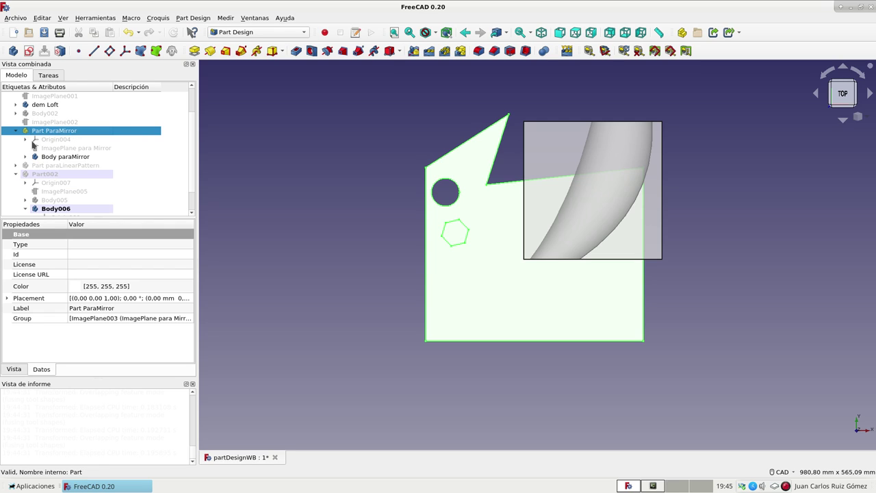
click(59, 208)
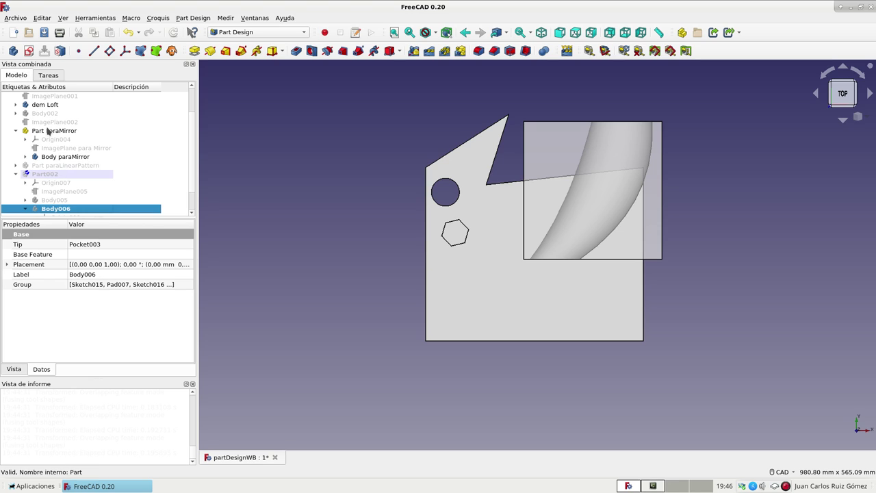
click(46, 157)
key(space)
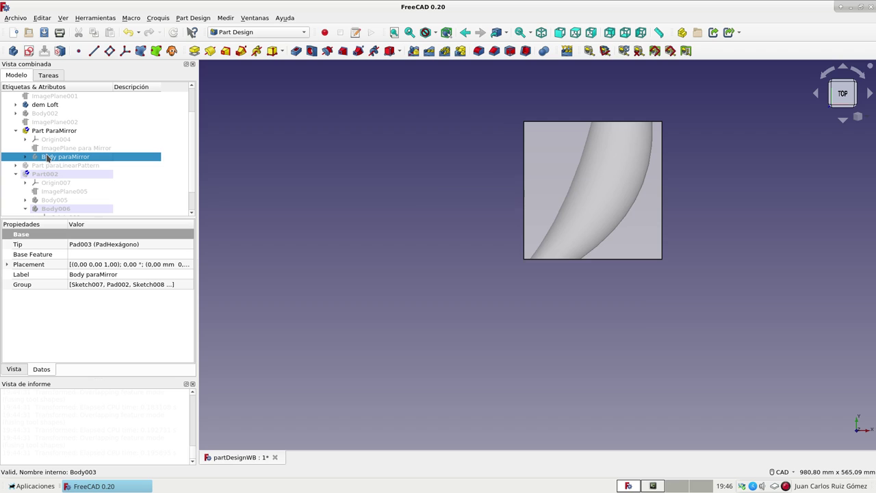
key(space)
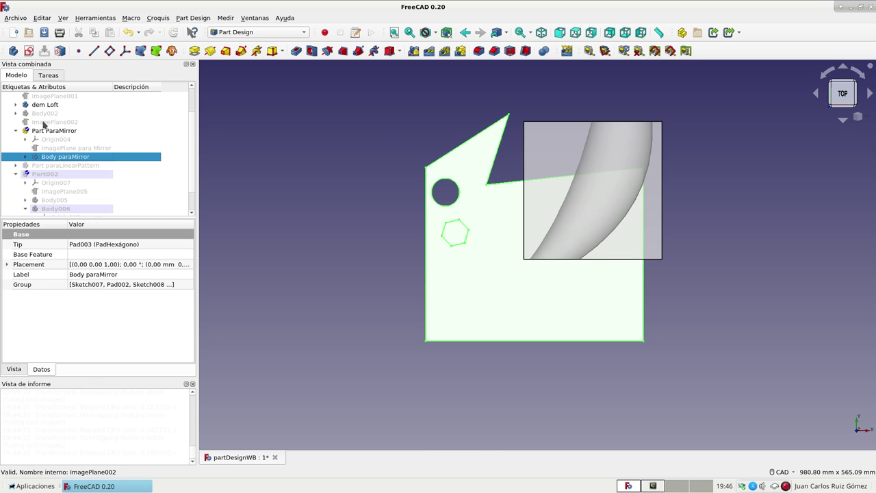
Re-show Part ParaMirror's notched plate and expand Body paraMirror's feature list.
click(53, 132)
key(space)
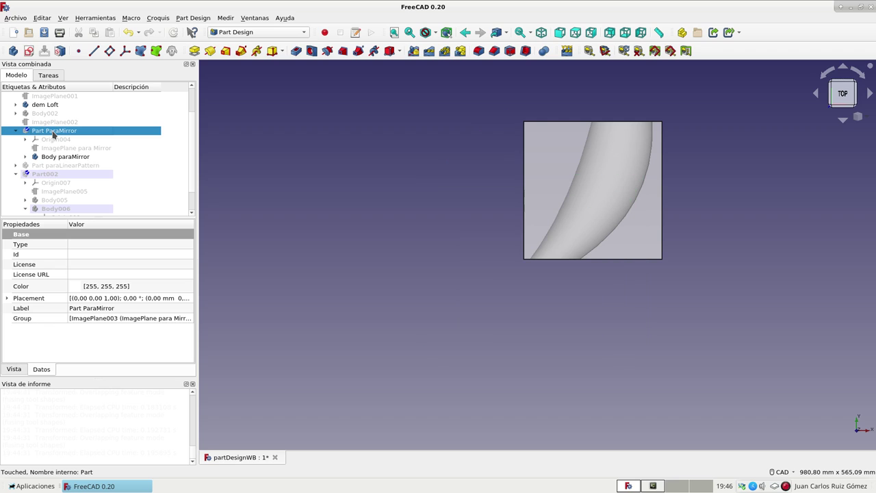
scroll(54, 134, up, 1)
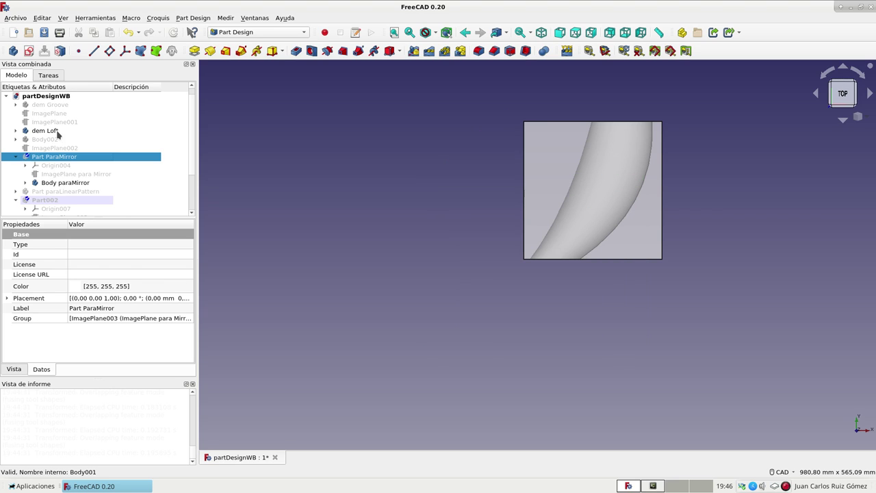
click(57, 133)
click(54, 158)
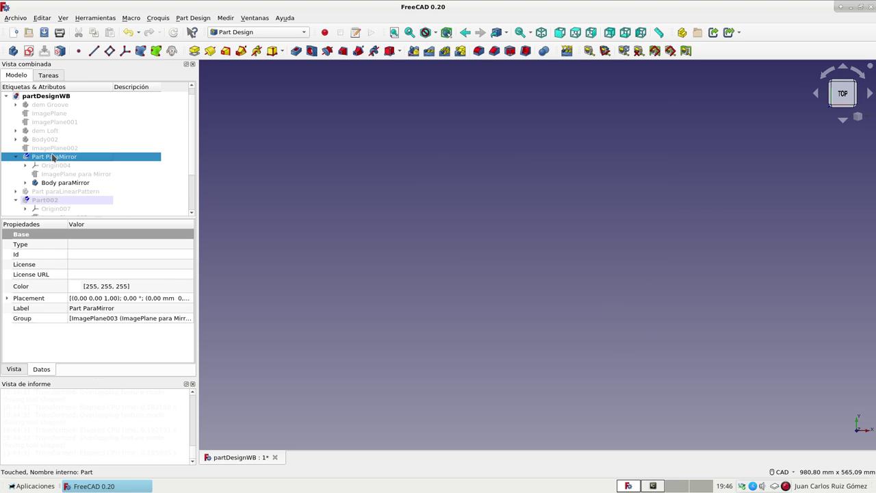
key(space)
click(26, 182)
Show Pad002 as Body paraMirror's visible feature, then hide Body paraMirror to empty the view.
scroll(74, 183, down, 3)
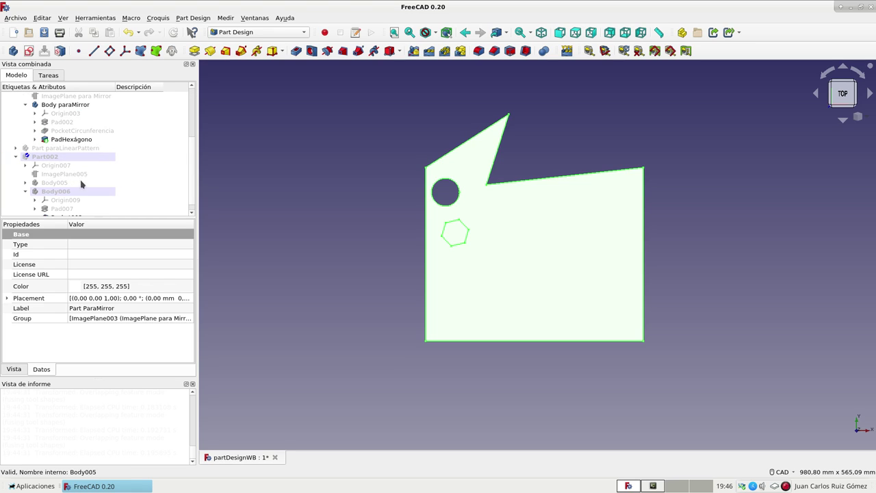
click(71, 122)
key(space)
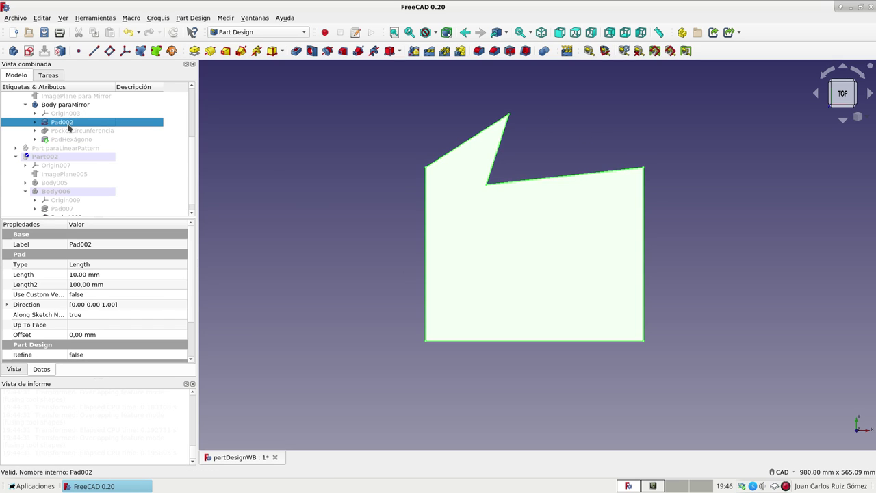
scroll(111, 169, down, 1)
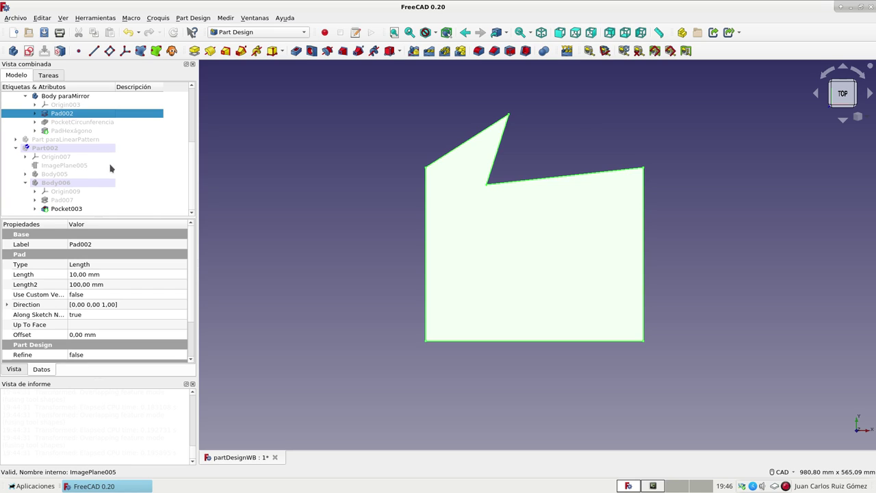
click(67, 98)
key(space)
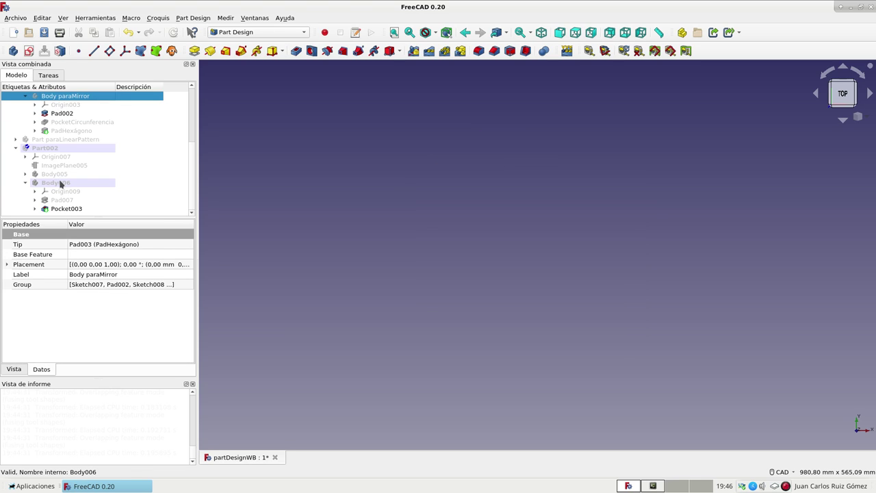
Make Part002 and its Body006 disc with the small centre hole visible, then deselect.
click(60, 182)
click(82, 150)
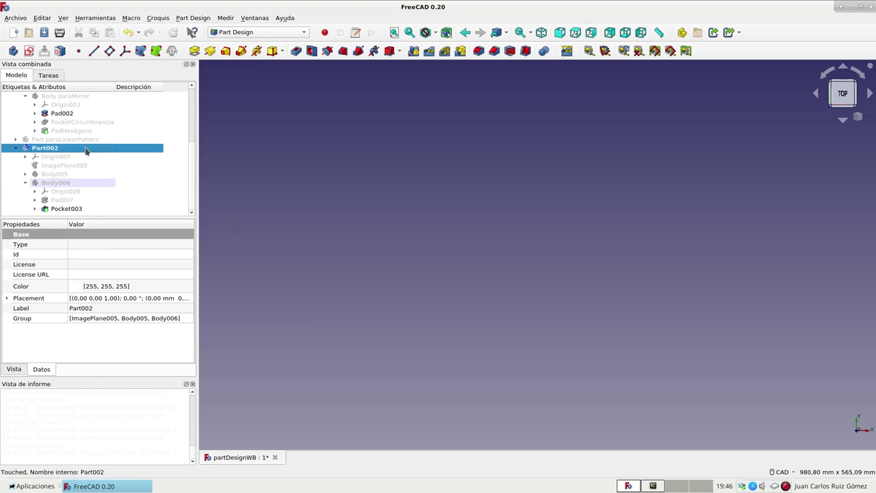
key(space)
click(80, 184)
key(space)
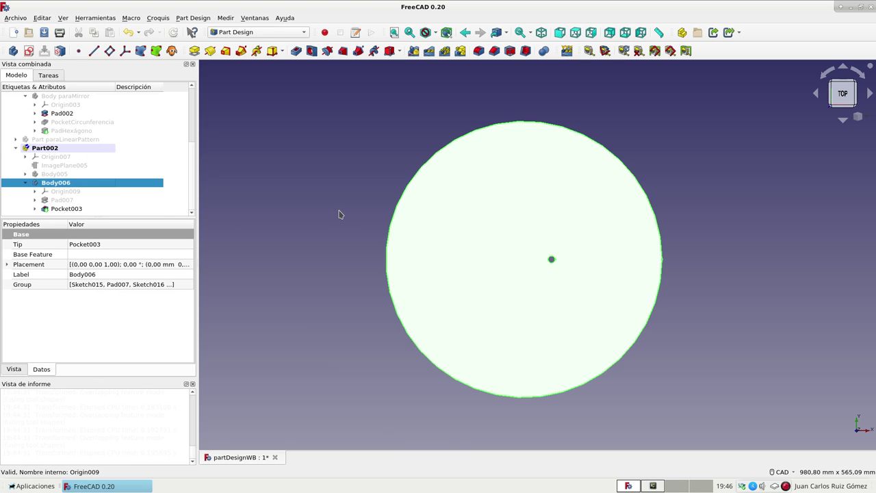
click(339, 213)
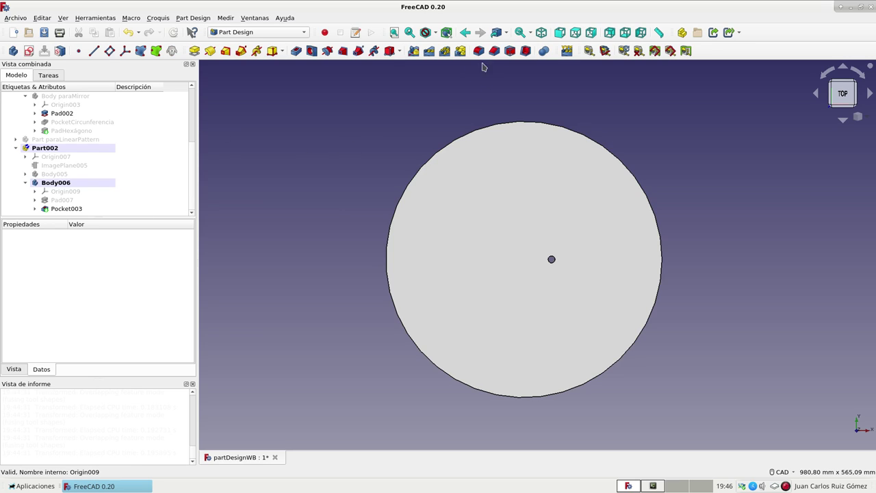
Start a MultiTransform feature on Pad002.
click(461, 54)
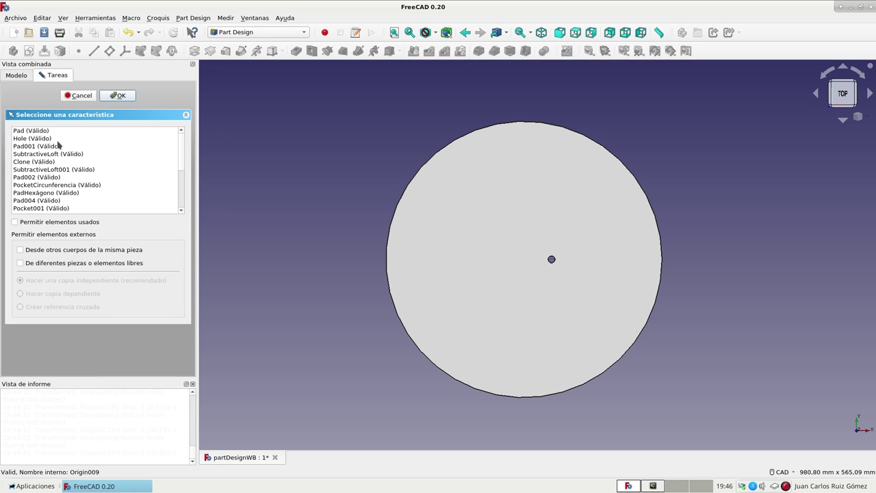
click(43, 179)
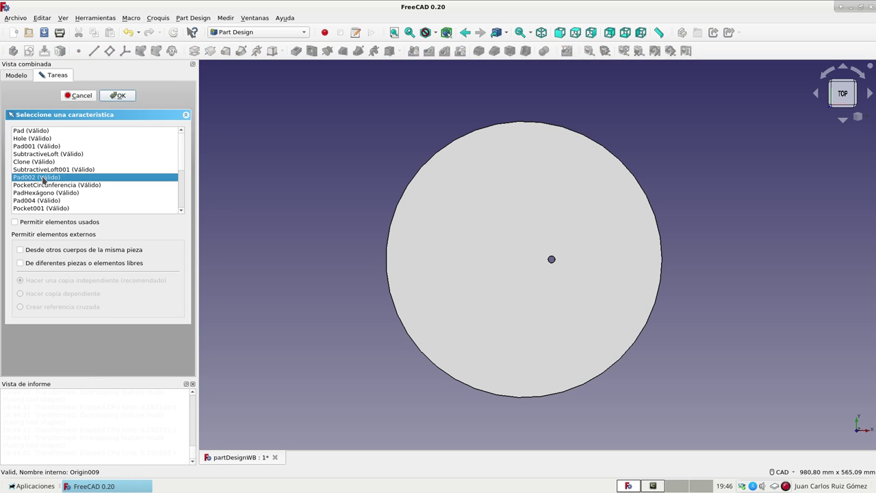
click(125, 95)
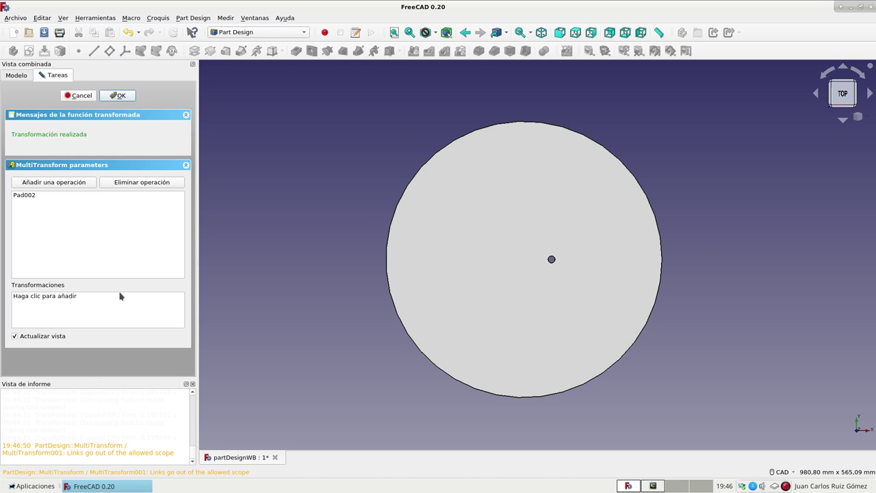
Add a linear pattern as the first transformation and inspect the previewed notched copies.
click(74, 299)
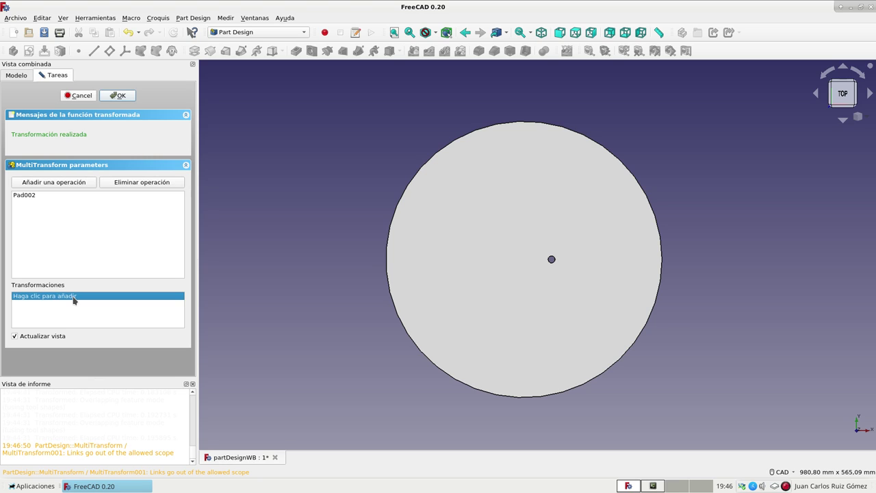
right_click(74, 299)
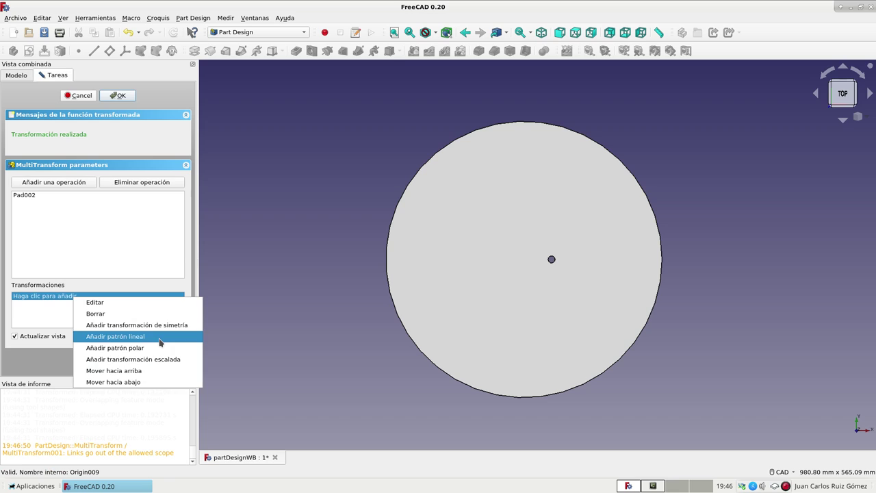
click(159, 338)
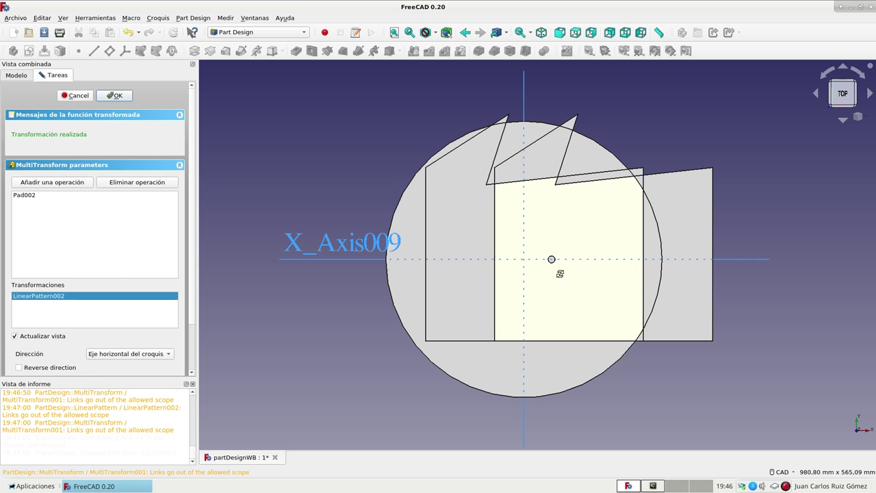
mouse_move(559, 273)
middle_down()
mouse_move(557, 173)
mouse_move(570, 276)
middle_up()
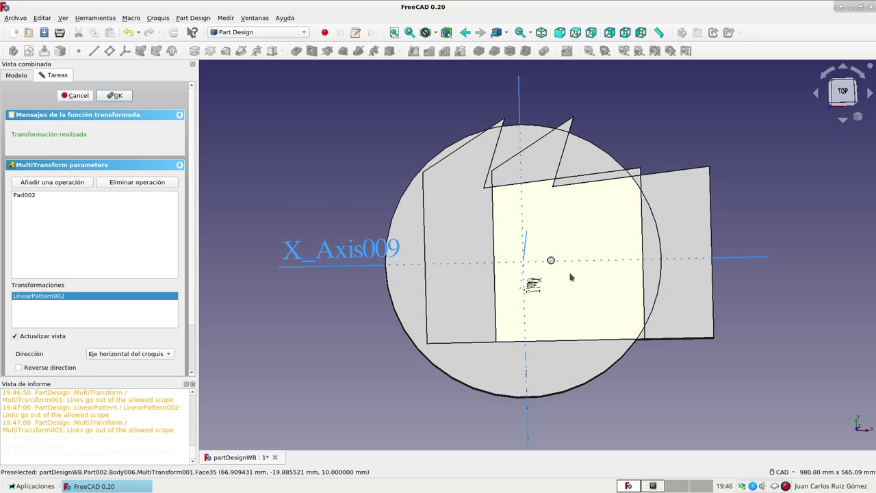
Cancel the MultiTransform and hide the Body006 disc.
click(77, 96)
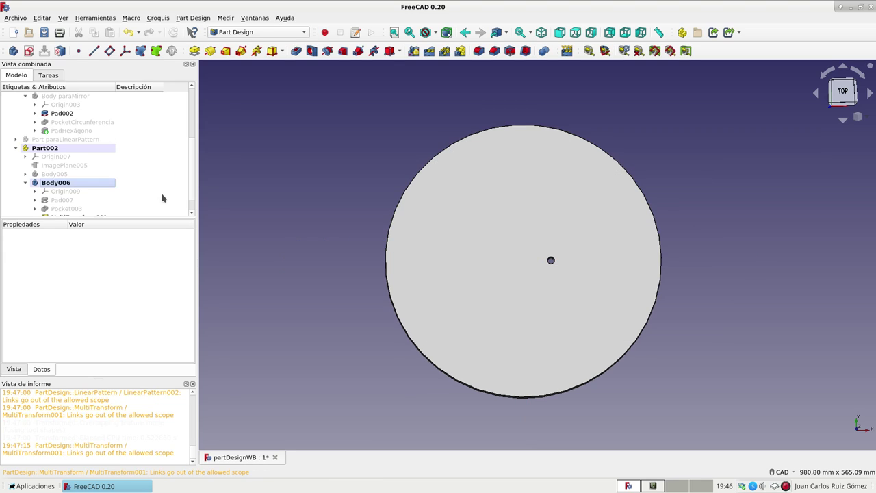
scroll(110, 193, down, 1)
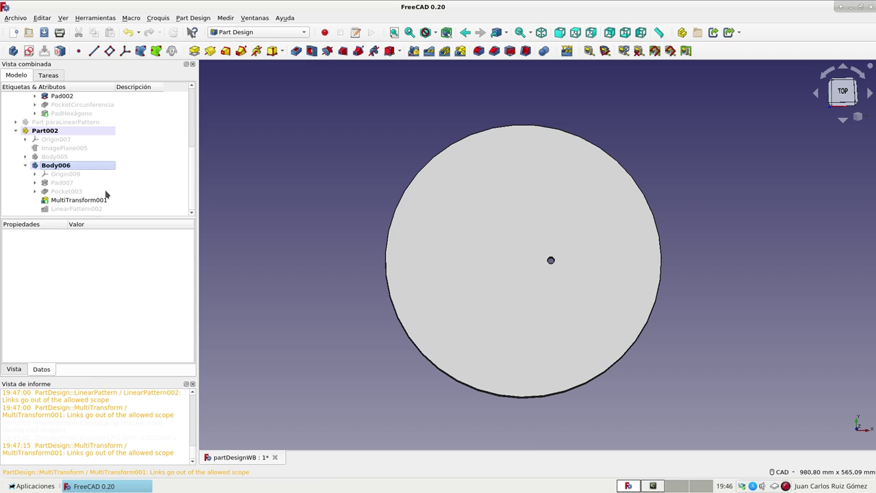
click(76, 167)
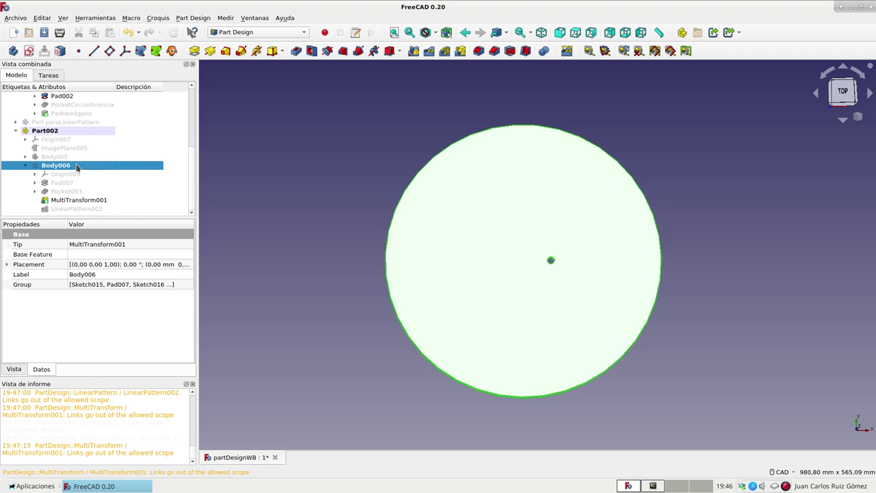
key(space)
Show the Body005 disc with its holes radiating from the centre.
scroll(27, 170, up, 2)
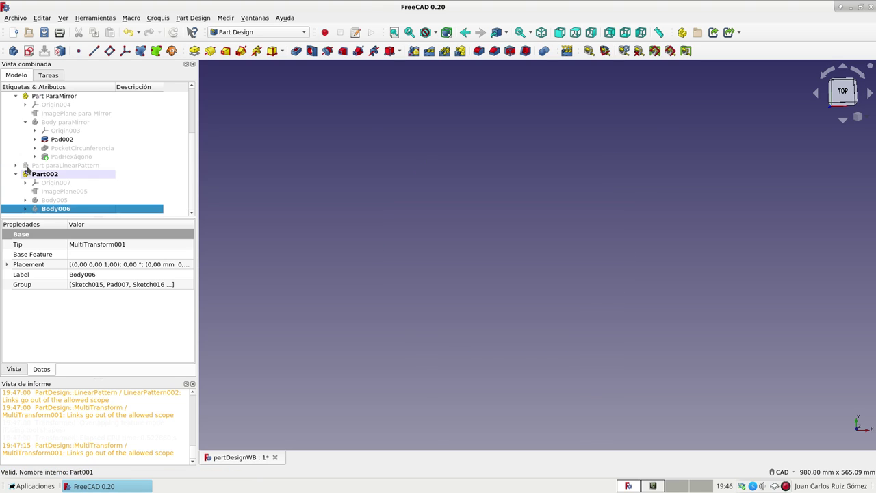
click(68, 200)
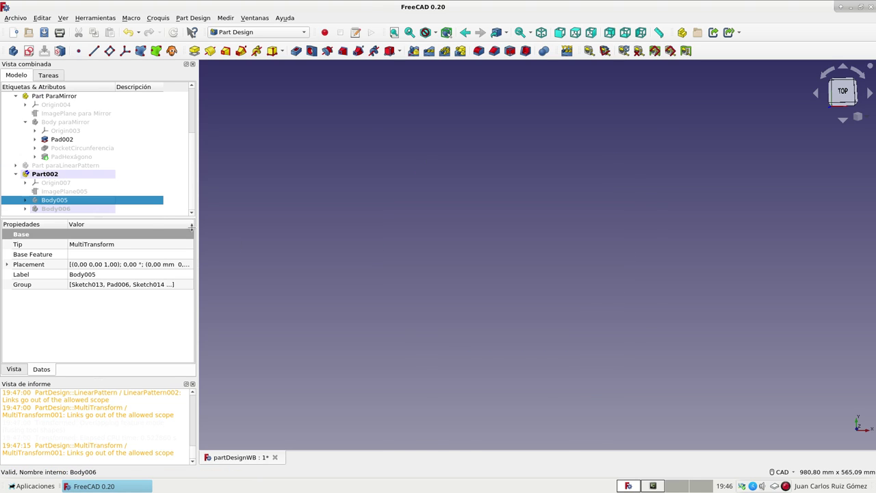
key(space)
Clear the selection and view Body005's disc with its 24 radiating holes from the top.
click(545, 66)
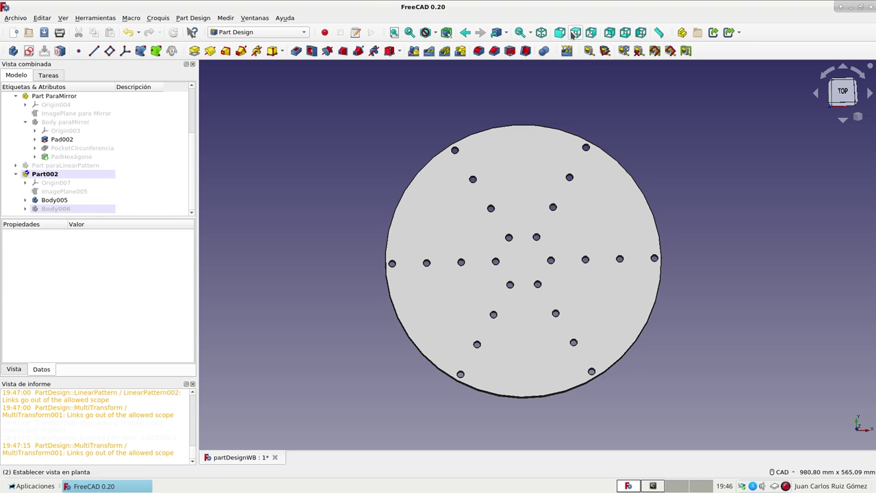
click(574, 32)
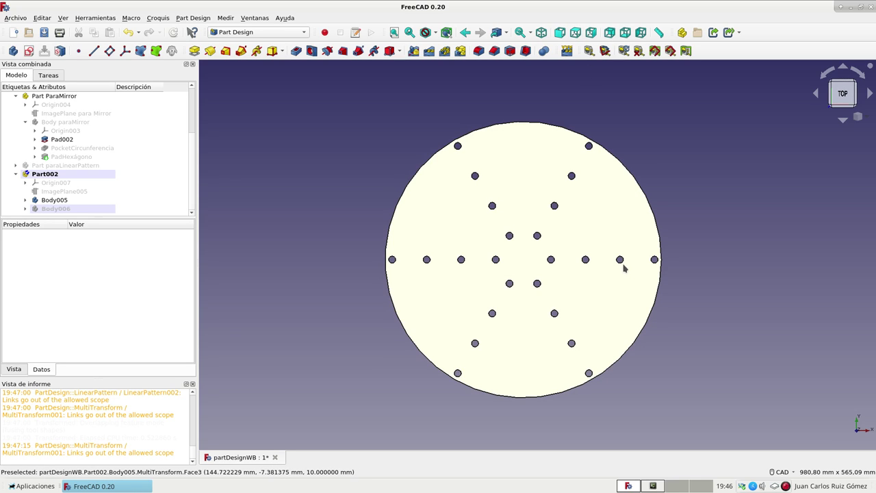